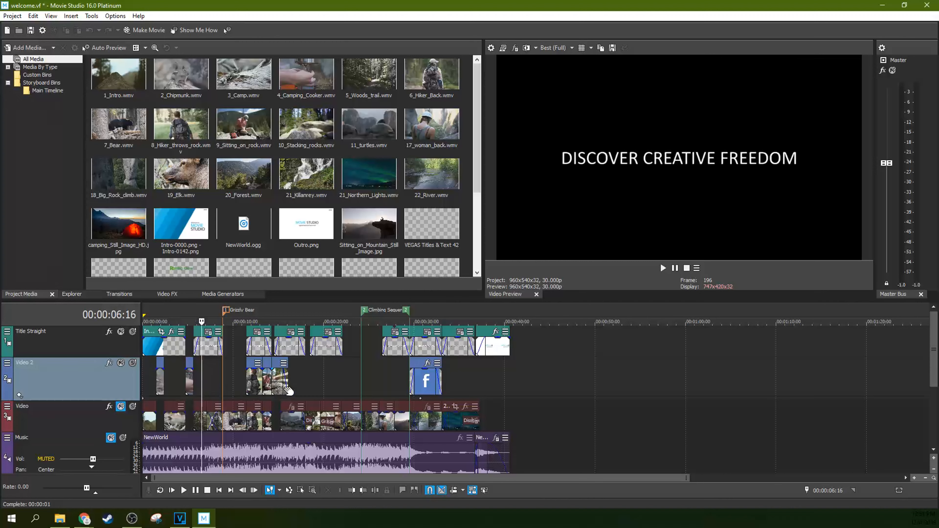
left_click(361, 384)
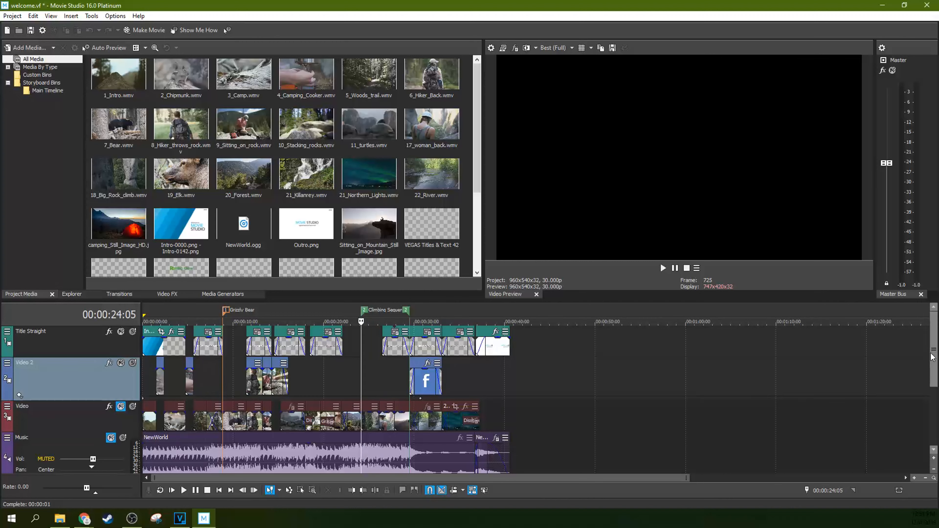
scroll(933, 371, "down", 1)
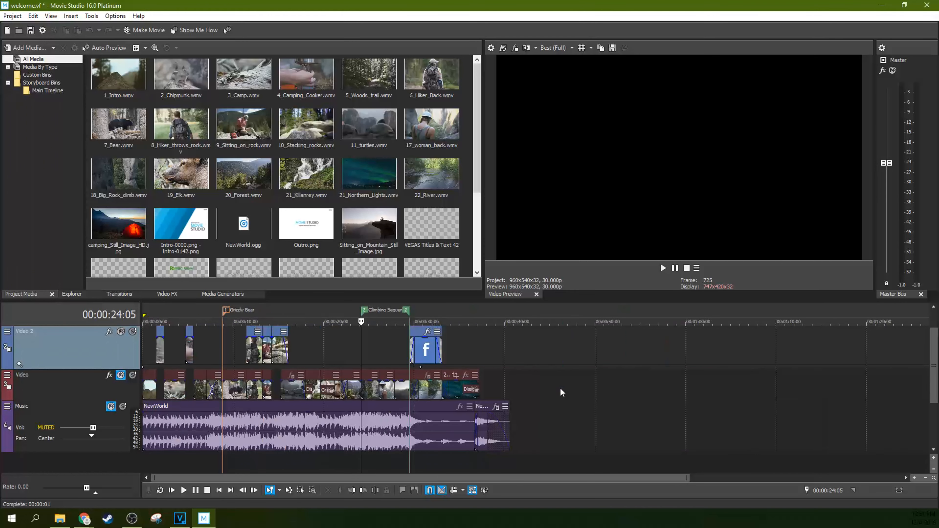
mouse_move(931, 386)
left_mouse_down()
mouse_move(930, 371)
mouse_move(926, 378)
left_mouse_up()
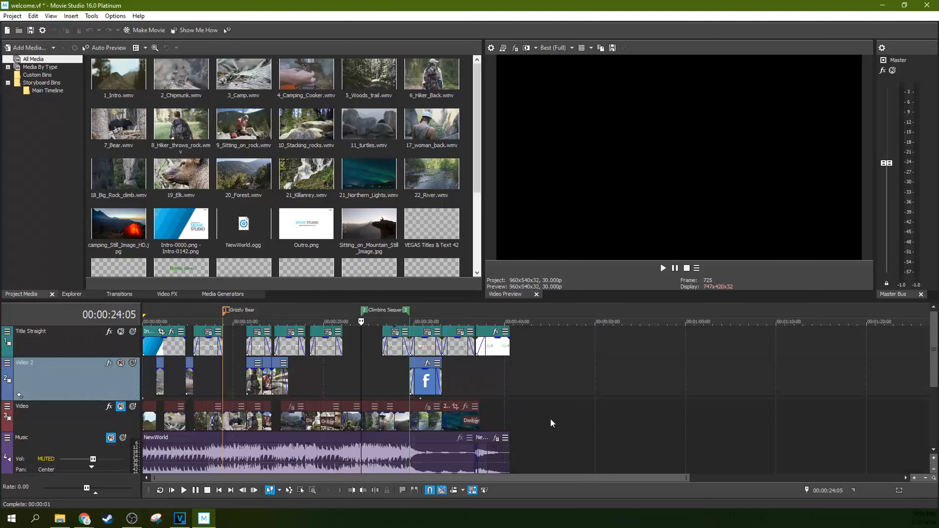
Select the first clip on the Video track and check the available auto ripple modes
left_click(149, 419)
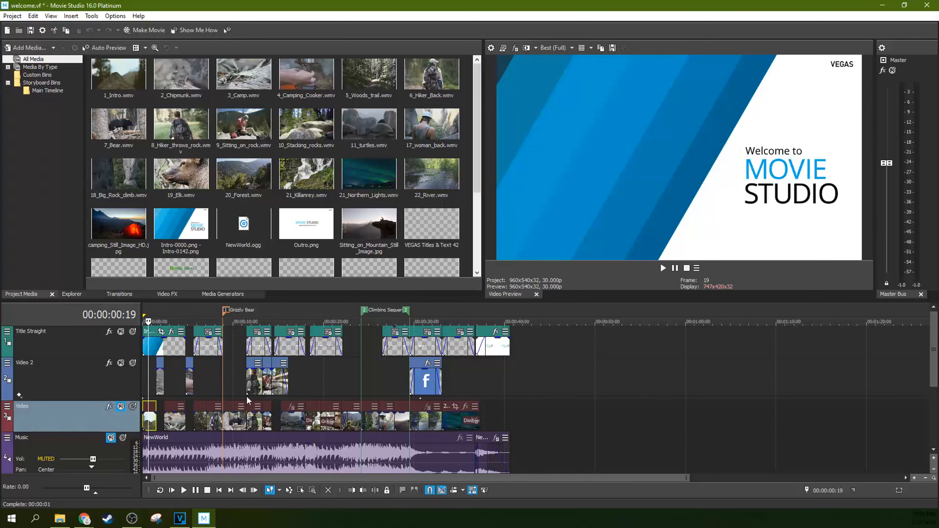
left_click(462, 491)
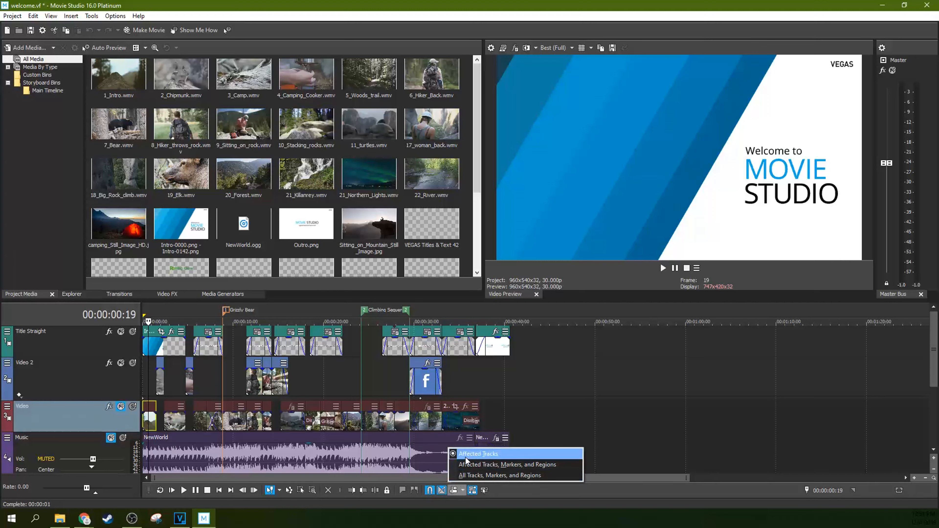
left_click(468, 464)
left_click(463, 493)
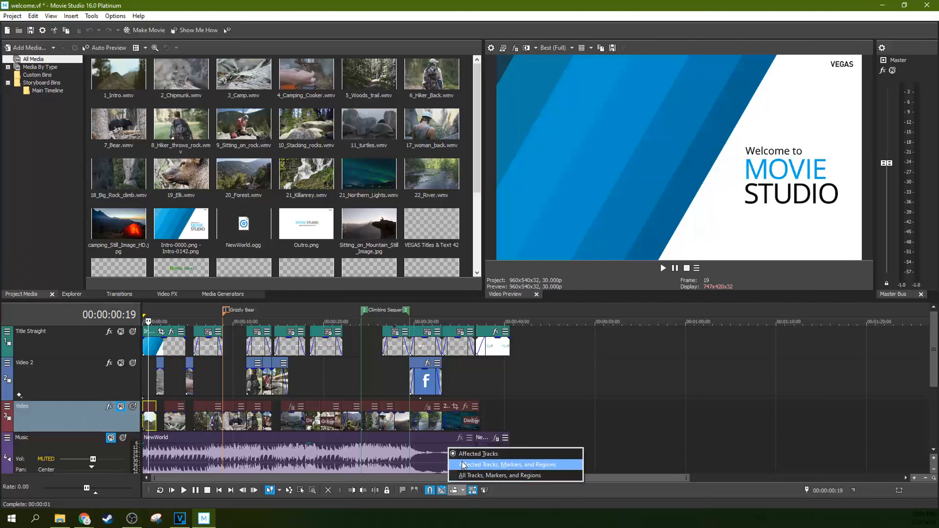
left_click(477, 465)
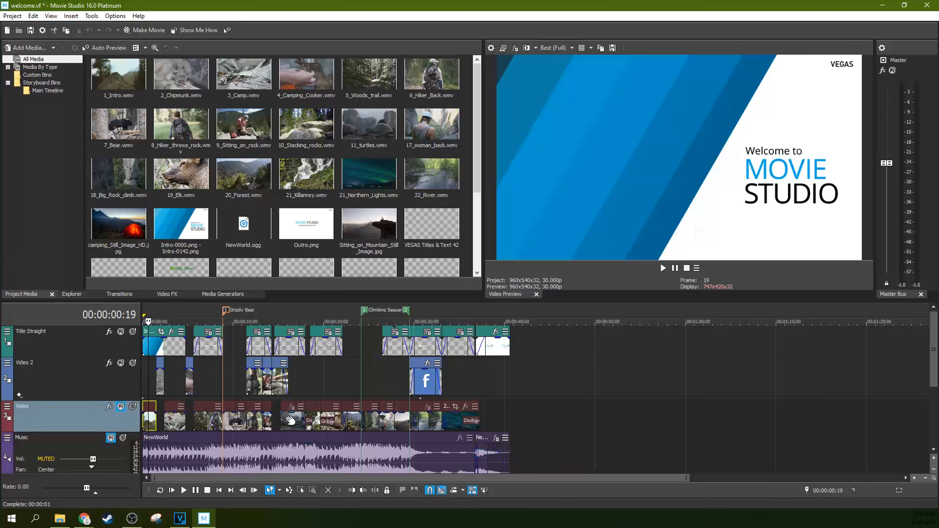
Try moving the first clip on the Video track with auto ripple off
left_click(149, 418)
left_click(149, 422)
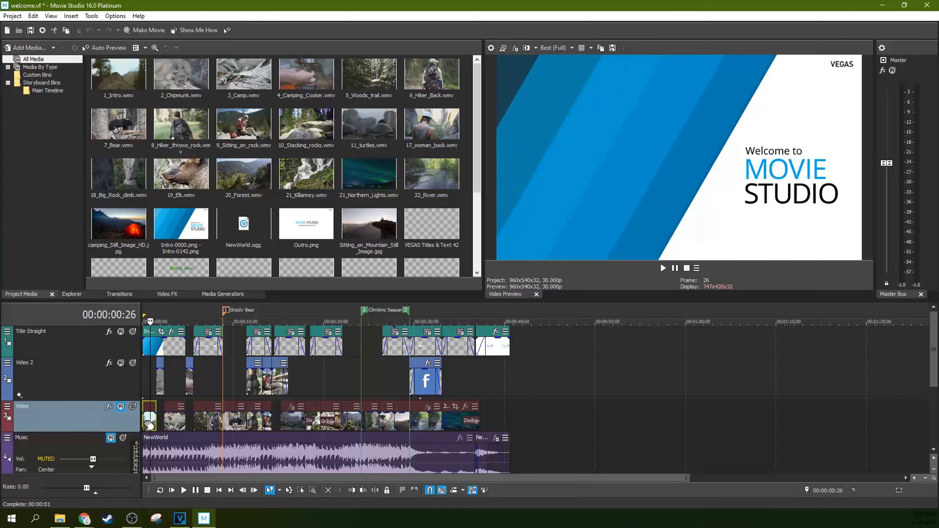
left_click(147, 422)
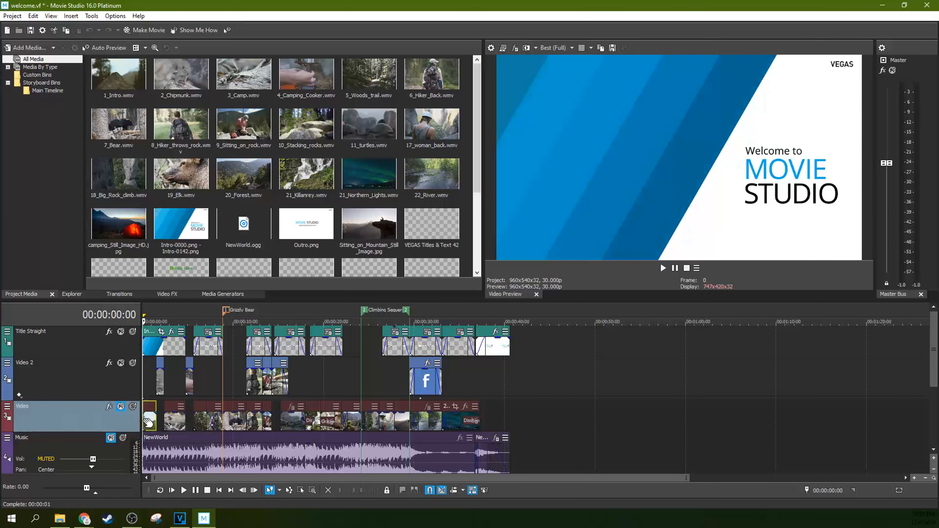
mouse_move(149, 421)
left_mouse_down()
mouse_move(161, 420)
mouse_move(149, 421)
left_mouse_up()
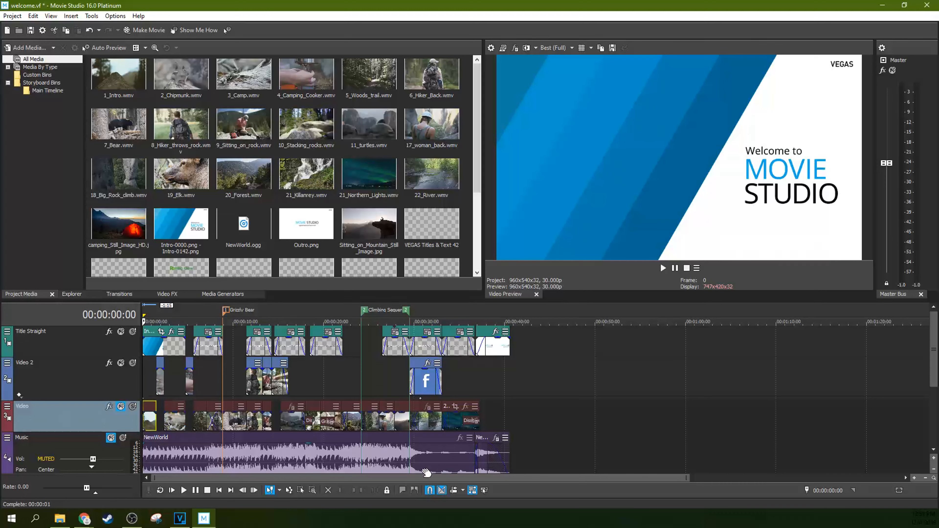
mouse_move(150, 422)
left_mouse_down()
mouse_move(192, 422)
mouse_move(148, 426)
left_mouse_up()
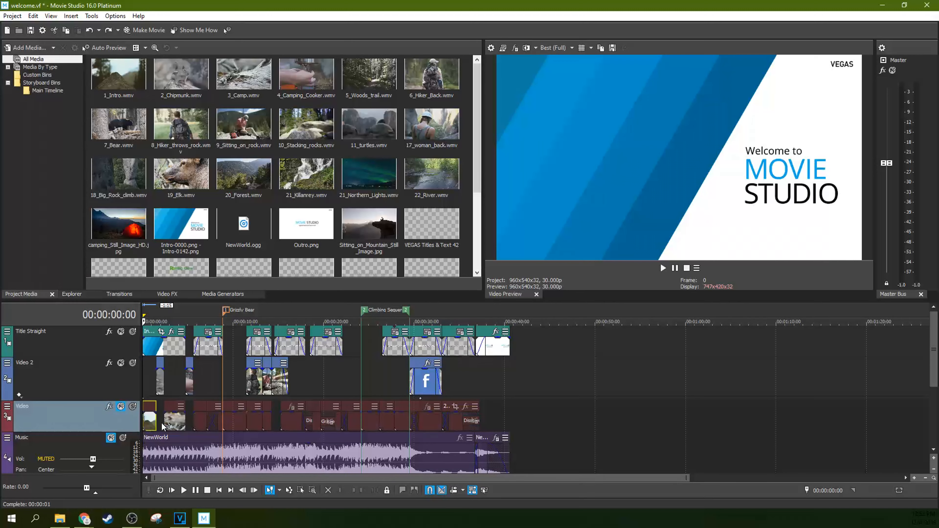
Turn on auto ripple in Affected Tracks mode and try shifting the first clip along the Video track
left_click(463, 491)
left_click(453, 492)
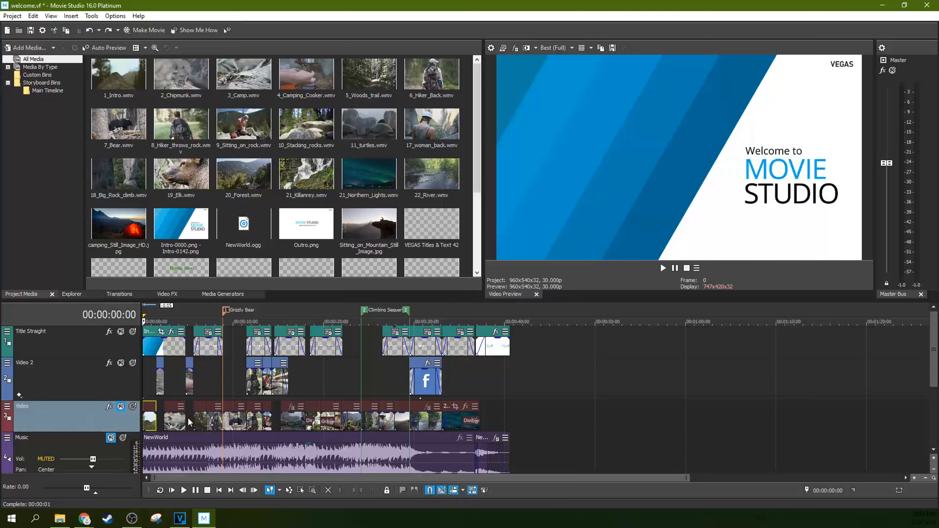
mouse_move(150, 418)
left_mouse_down()
mouse_move(247, 421)
mouse_move(138, 420)
left_mouse_up()
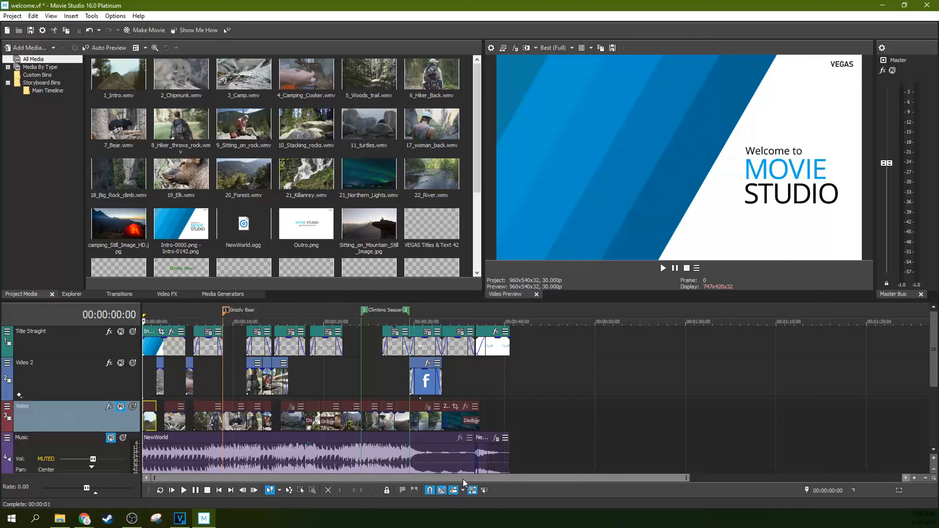
Set auto ripple to All Tracks, Markers, and Regions and move the first Video clip onto the Video 2 track at about 30 seconds
left_click(463, 490)
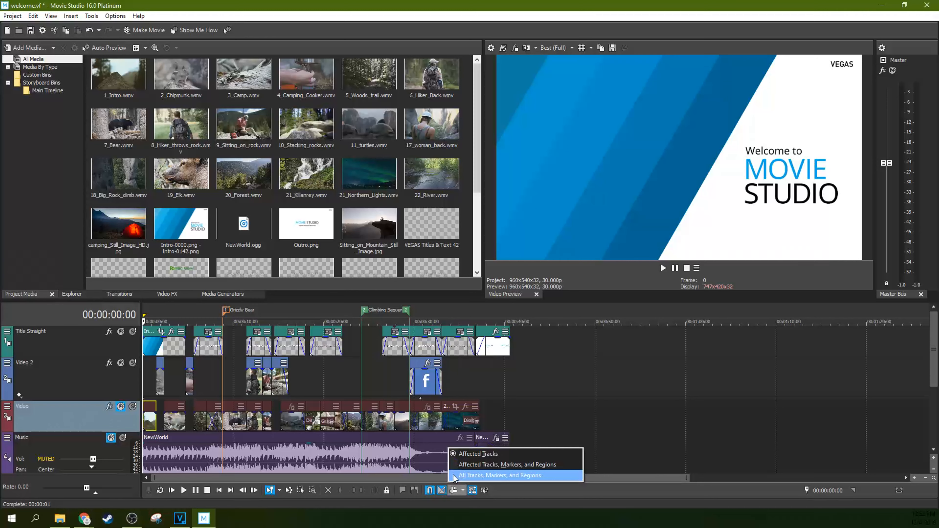
left_click(454, 475)
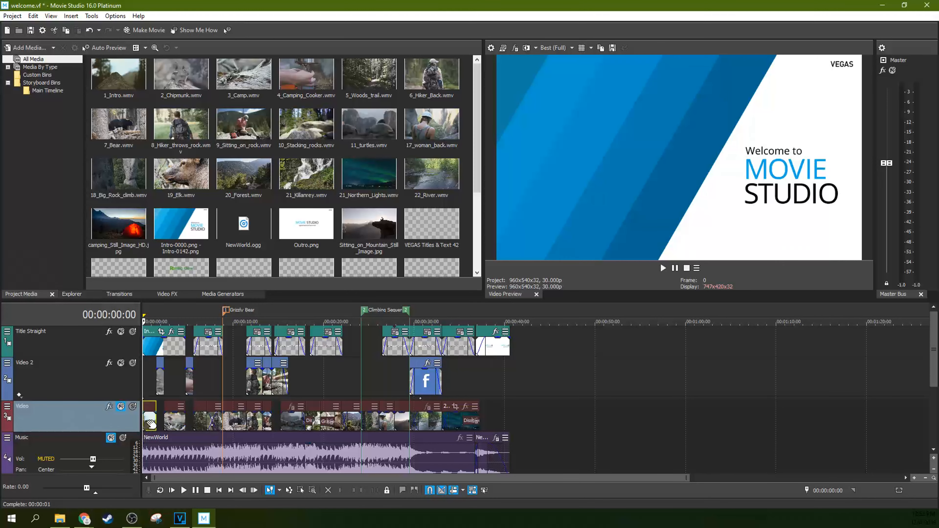
mouse_move(151, 429)
left_mouse_down()
mouse_move(214, 421)
mouse_move(147, 418)
left_mouse_up()
mouse_move(144, 422)
left_mouse_down()
mouse_move(170, 421)
mouse_move(150, 423)
left_mouse_up()
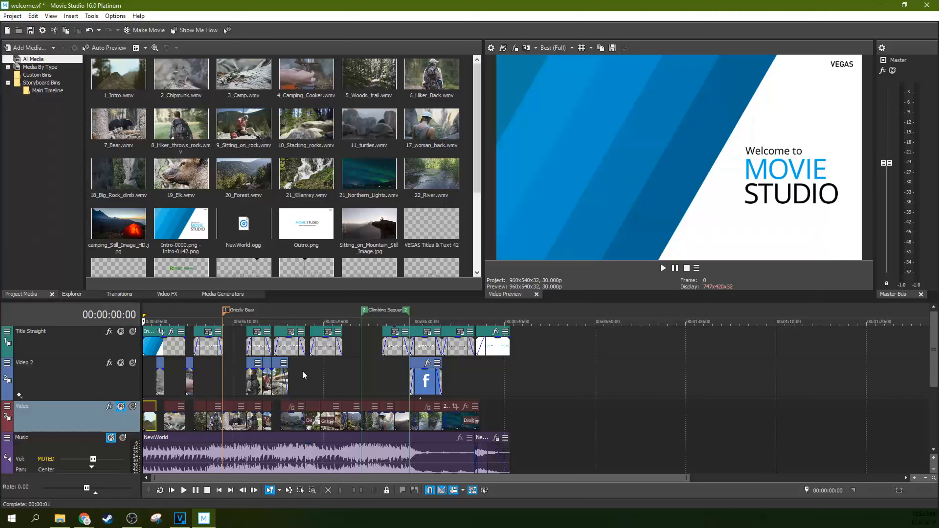
left_click_drag(150, 421, 420, 395)
key("Escape")
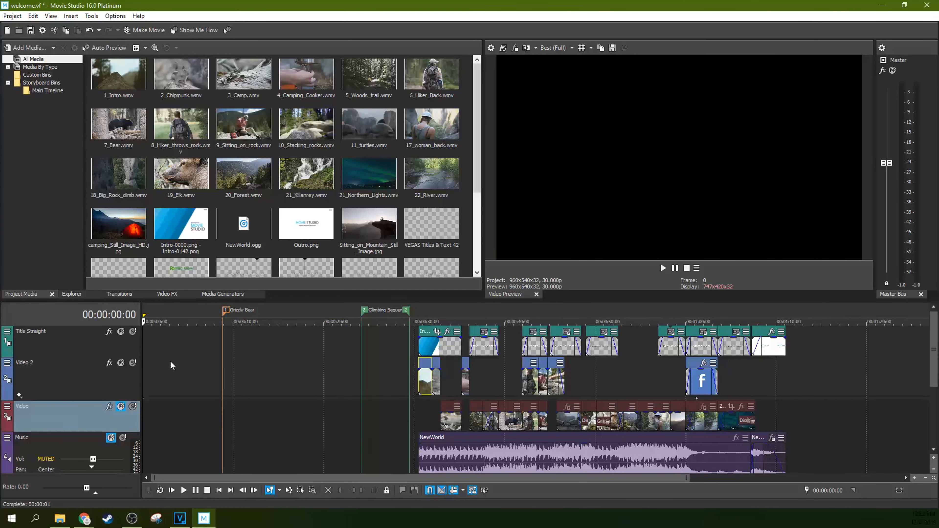
Slide the moved clip on the Video 2 track back to the start of the timeline with all tracks following
left_click(422, 382)
left_click_drag(426, 384, 420, 381)
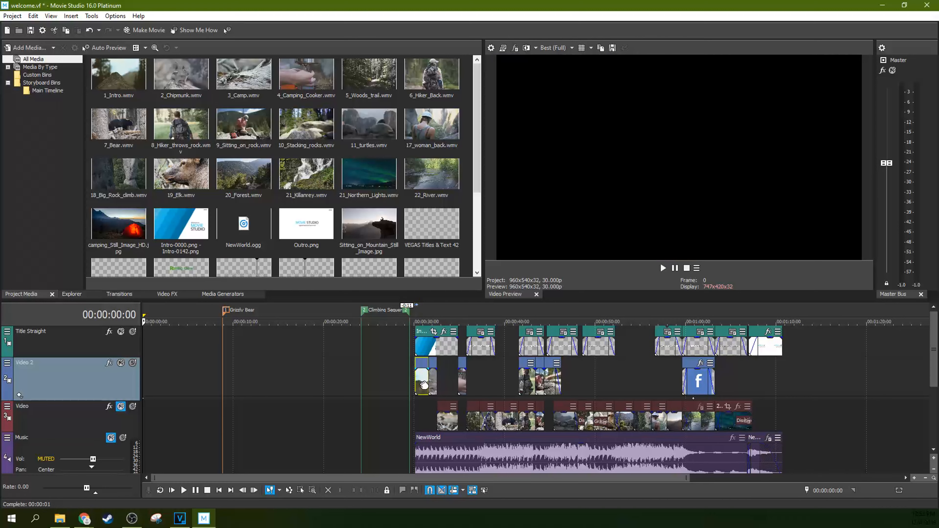
left_click_drag(415, 382, 406, 383)
key("ctrl+z")
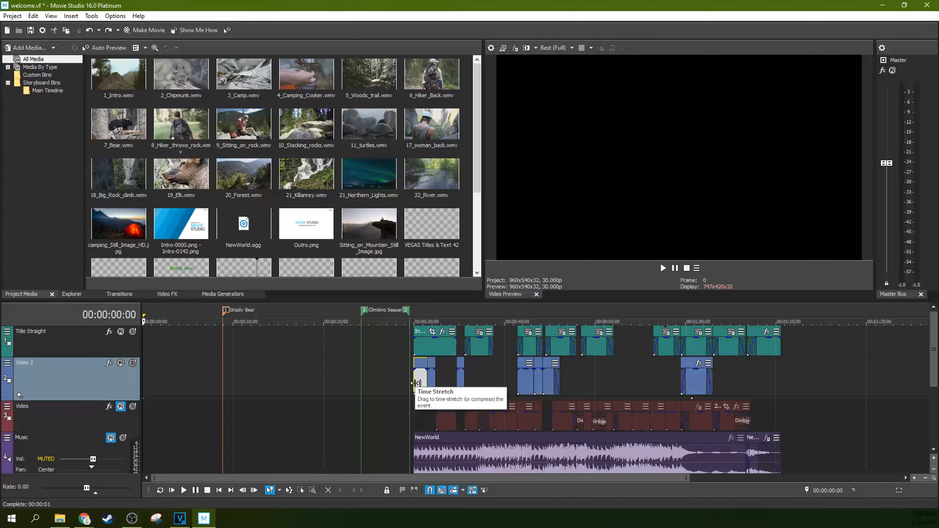
left_click_drag(424, 383, 153, 383)
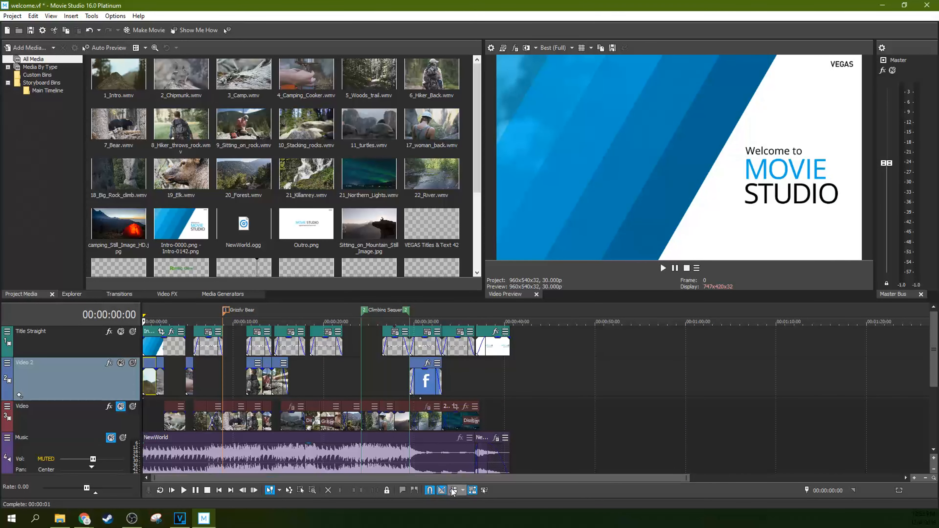
Switch the ripple mode through Affected Tracks and Affected Tracks, Markers, and Regions, ending on All Tracks, Markers, and Regions
left_click(463, 489)
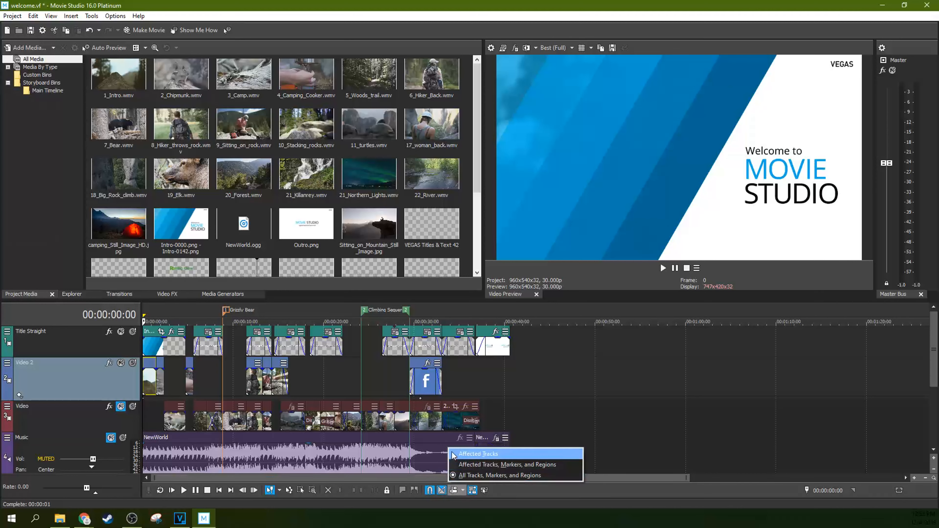
left_click(453, 454)
left_click(463, 490)
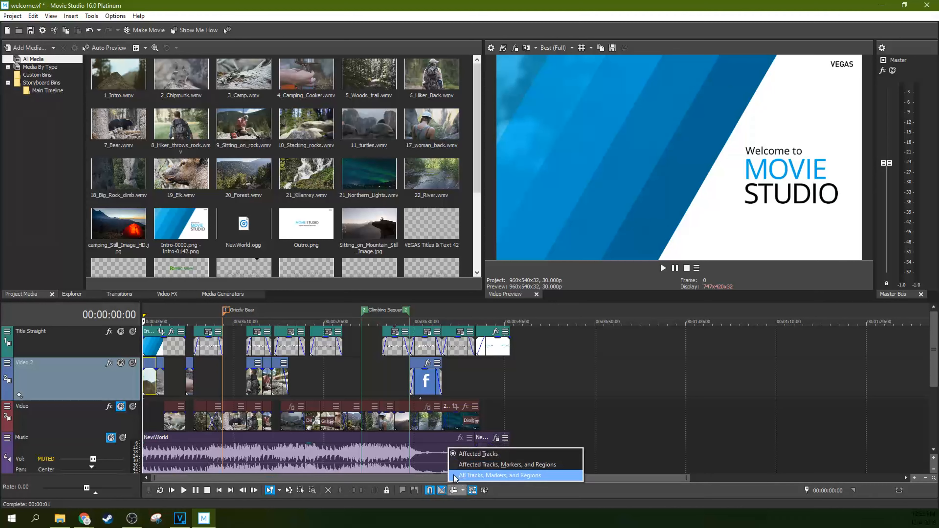
left_click(454, 475)
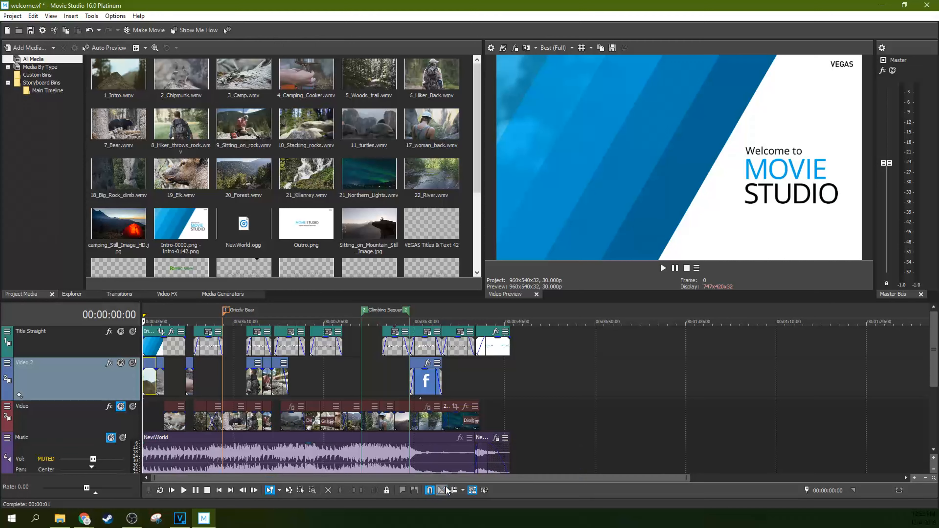
left_click(462, 490)
left_click(455, 468)
left_click(464, 490)
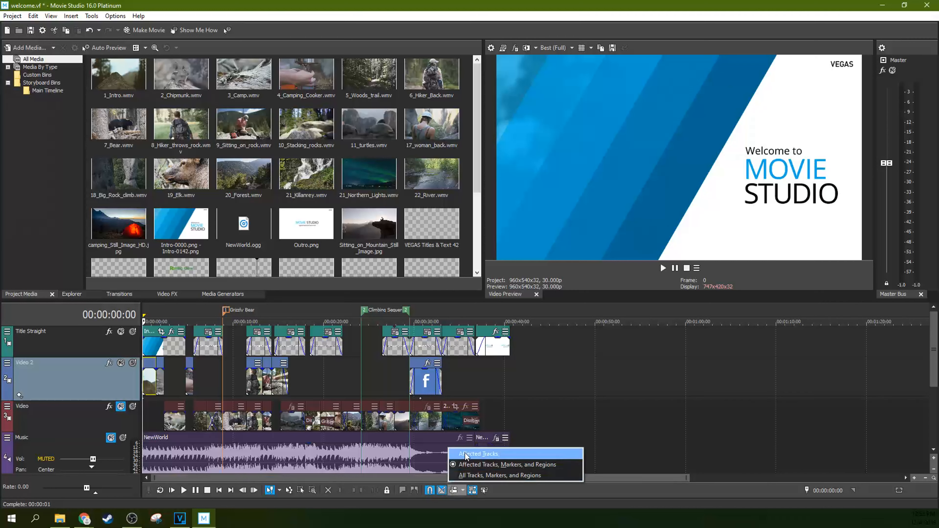
left_click(453, 475)
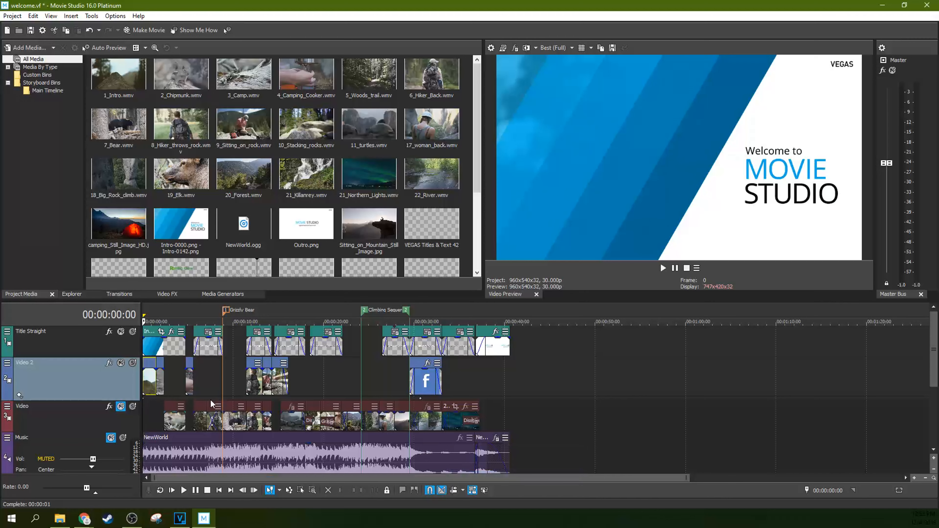
Return the first clip from Video 2 to the start of the Video track and turn auto ripple on
left_click_drag(150, 384, 149, 422)
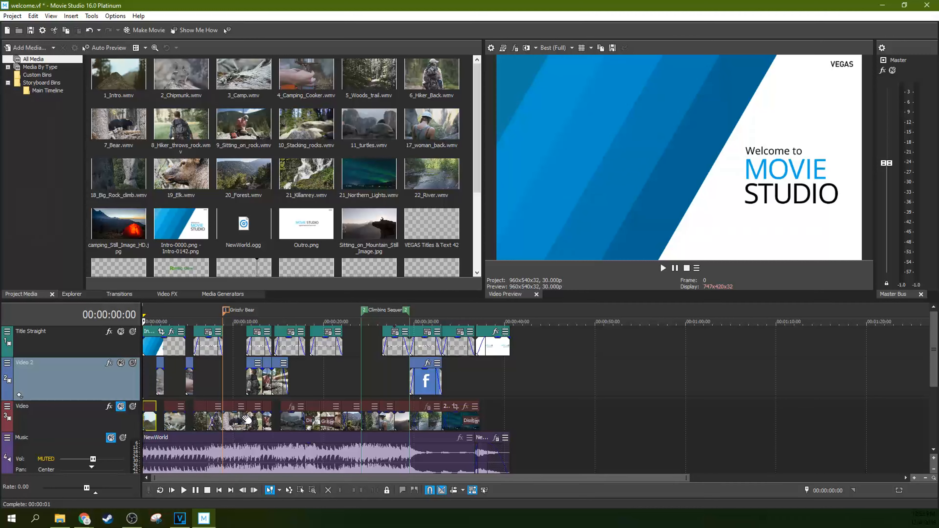
left_click(454, 491)
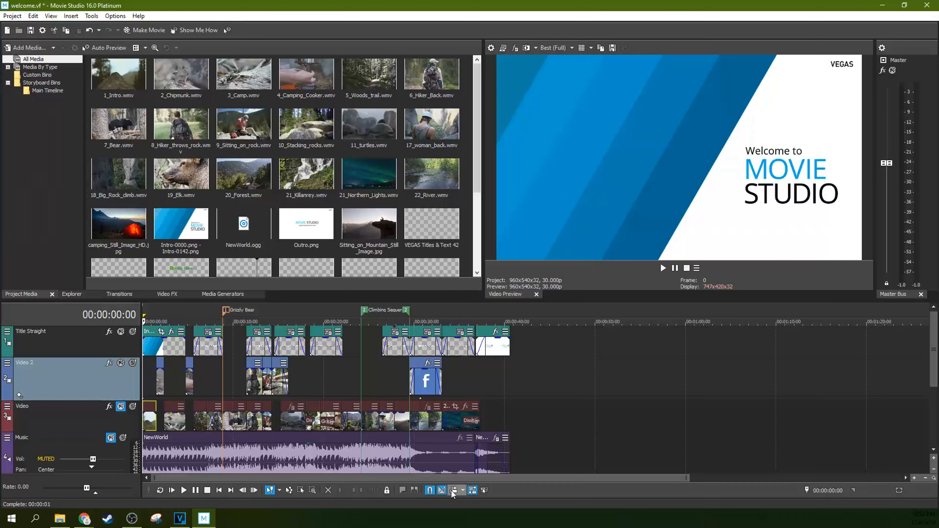
mouse_move(150, 420)
left_mouse_down()
mouse_move(150, 387)
mouse_move(150, 419)
left_mouse_up()
Shift the first Video 2 clip after the Grizzly Bear marker about 1.5 seconds later, and move it back
left_click_drag(262, 420, 252, 393)
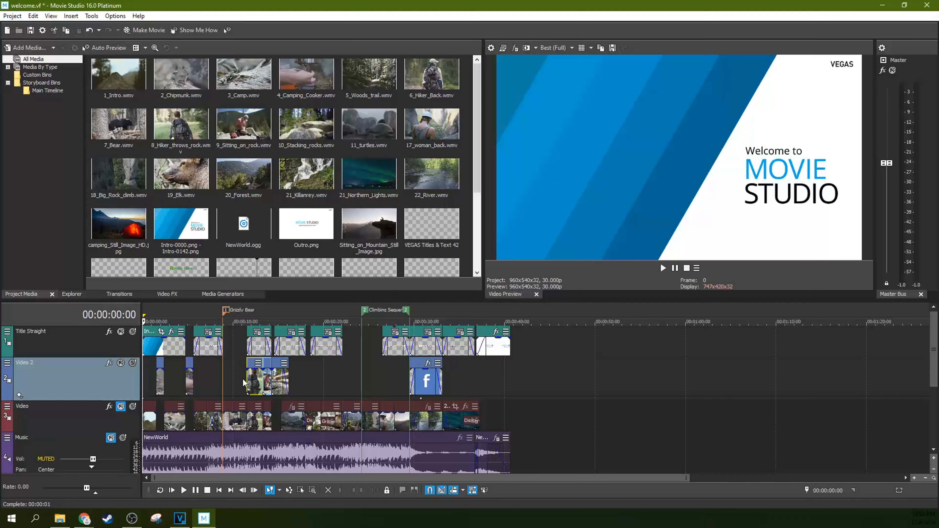
left_click_drag(256, 382, 269, 381)
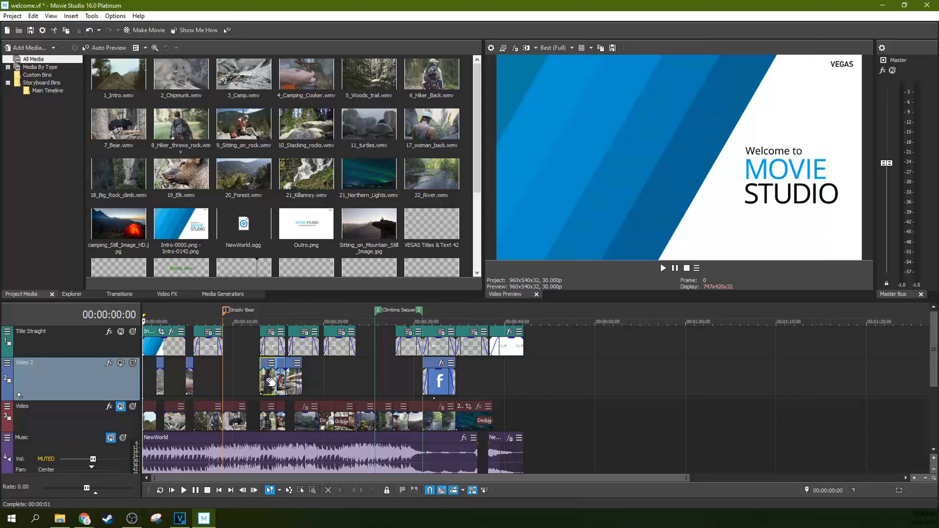
left_click_drag(267, 383, 253, 383)
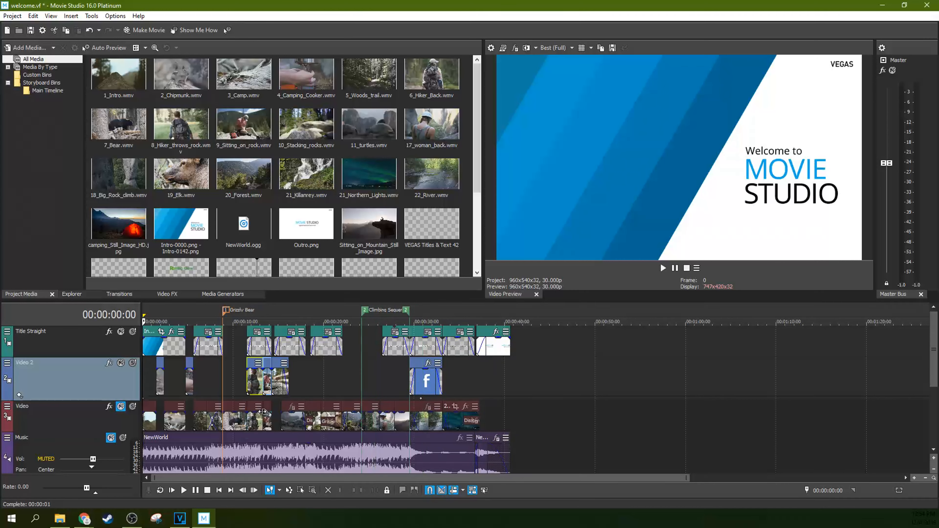
left_click(264, 448)
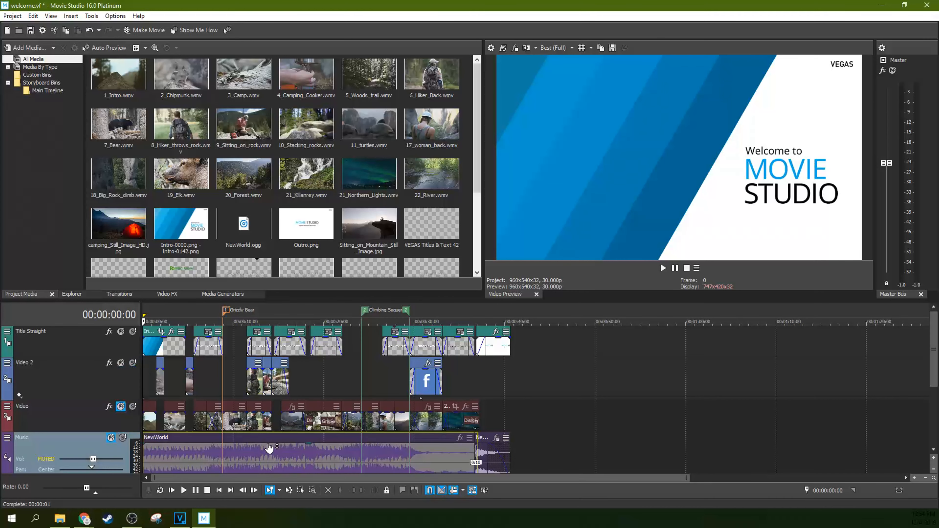
mouse_move(253, 386)
left_mouse_down()
mouse_move(261, 386)
mouse_move(252, 387)
left_mouse_up()
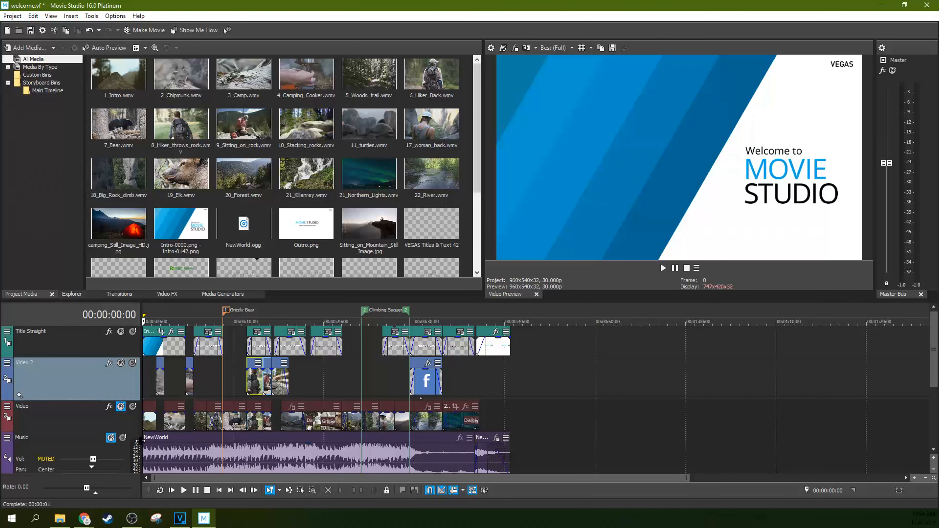
mouse_move(253, 388)
left_mouse_down()
mouse_move(262, 388)
mouse_move(252, 388)
left_mouse_up()
left_click(463, 490)
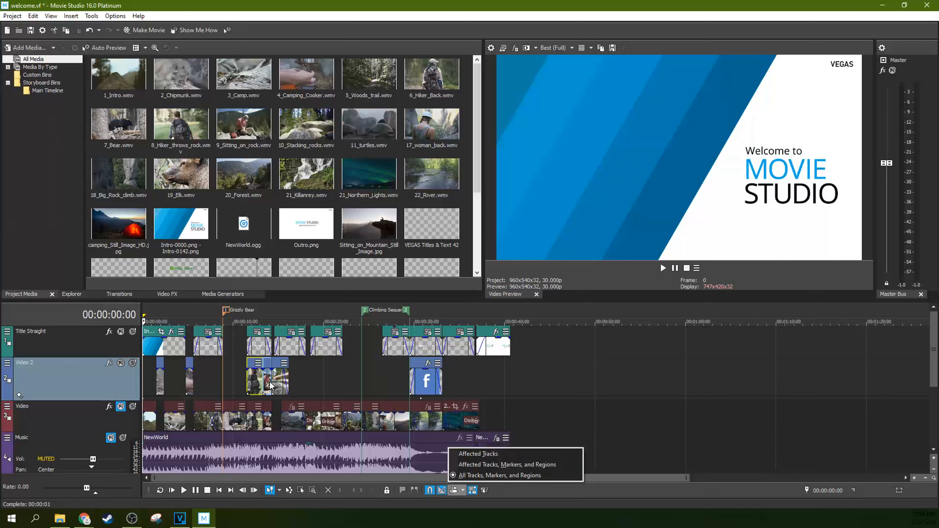
left_click(310, 388)
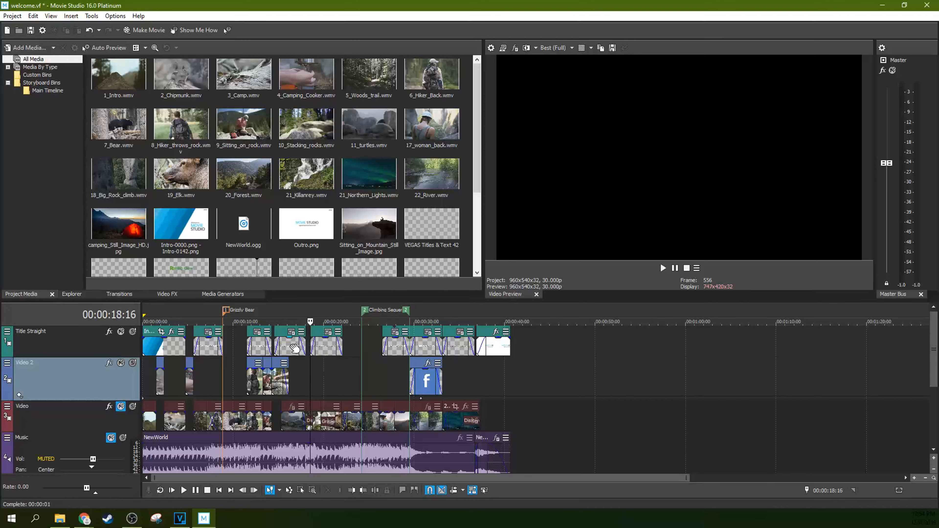
scroll(295, 348, "up", 10)
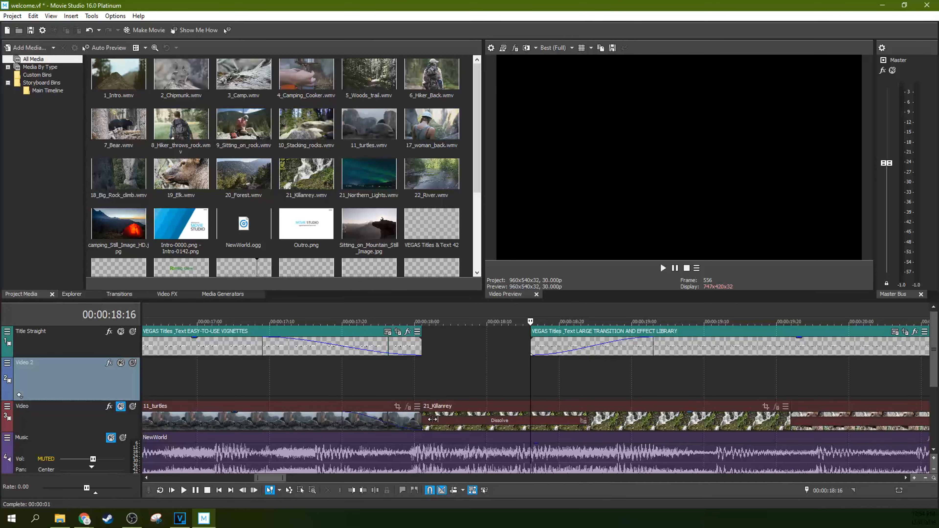
scroll(442, 391, "down", 10)
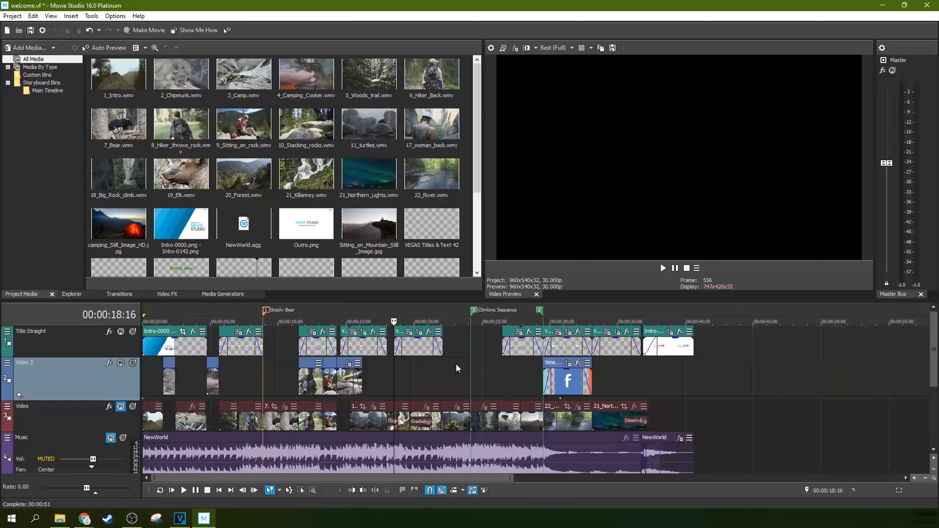